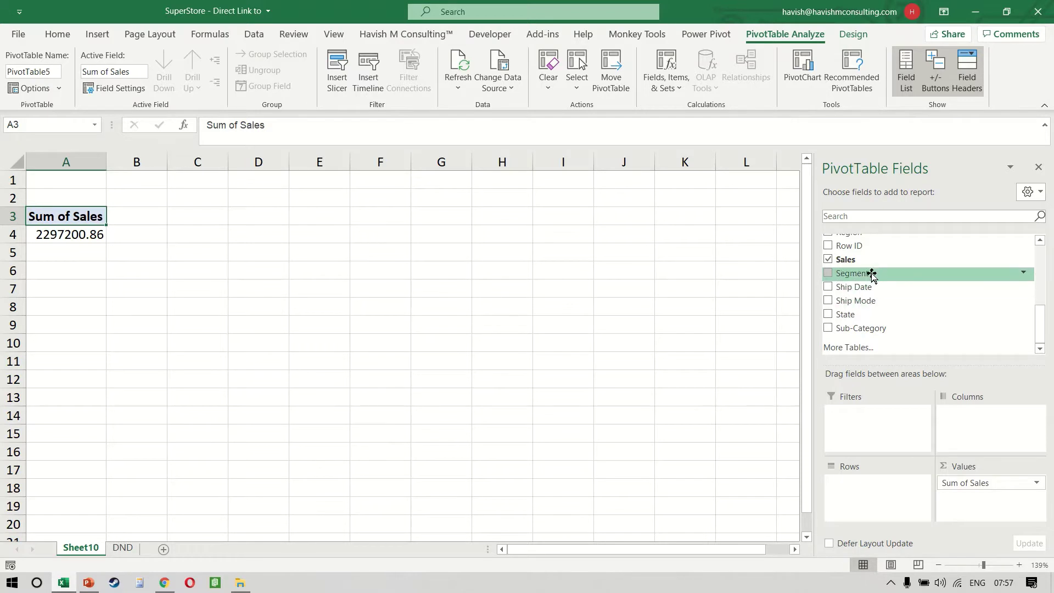
scroll(872, 275, up, 1)
Step: Add Region to Rows so Sum of Sales splits into Central, East, South and West
click(872, 267)
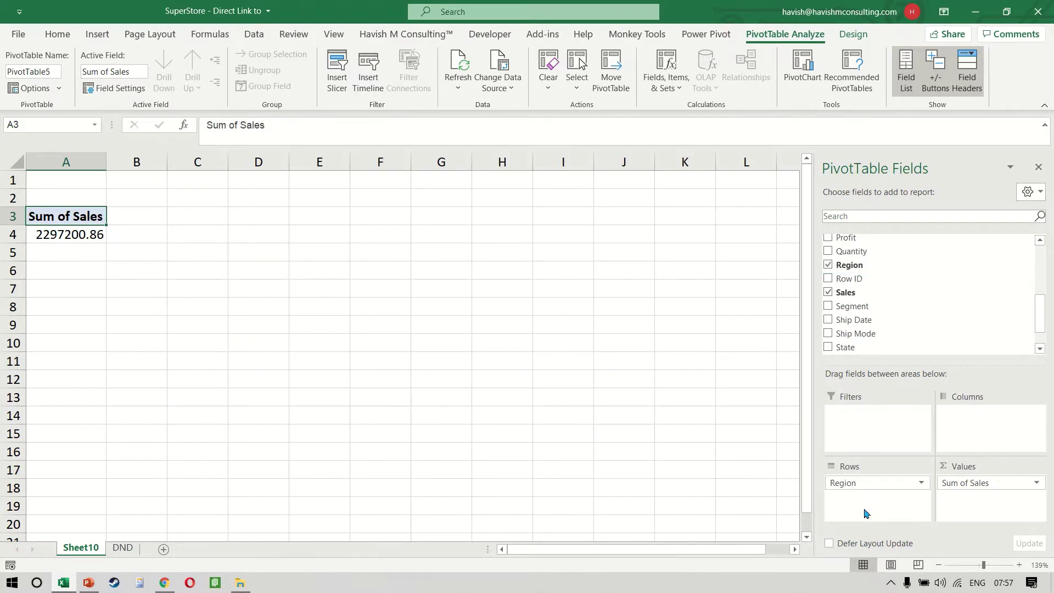
click(164, 250)
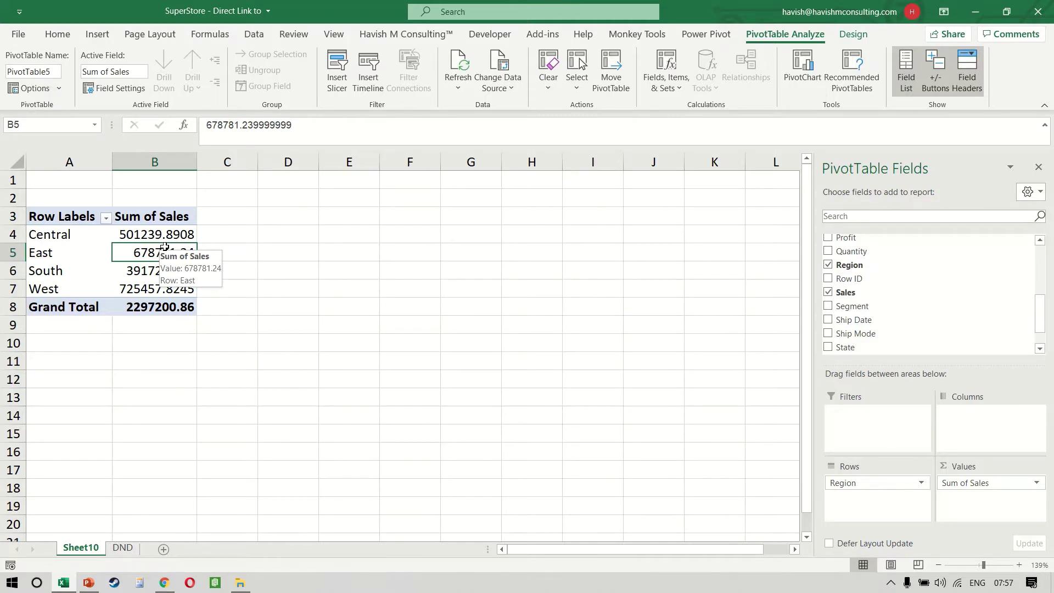
Step: Insert a slicer for the Order Date field beside the pivot table
click(337, 70)
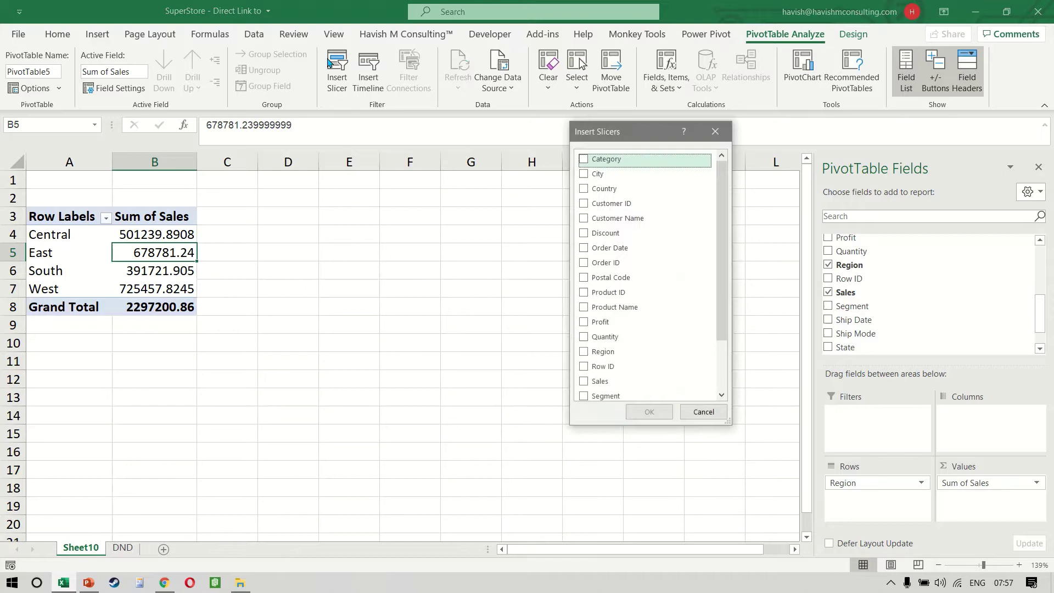
click(583, 248)
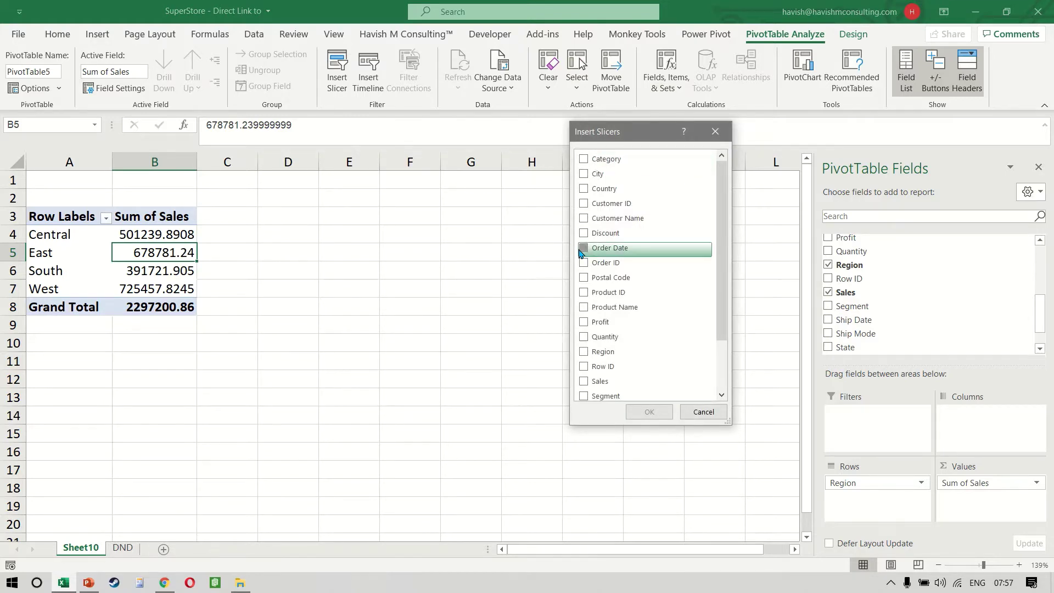
click(650, 413)
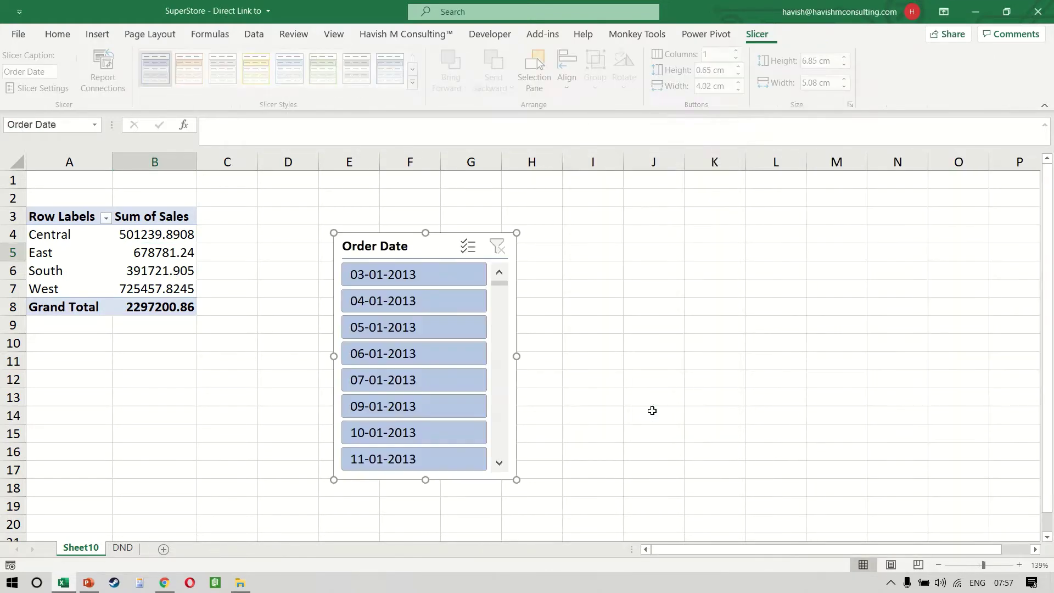
scroll(459, 409, down, 5)
scroll(458, 409, up, 4)
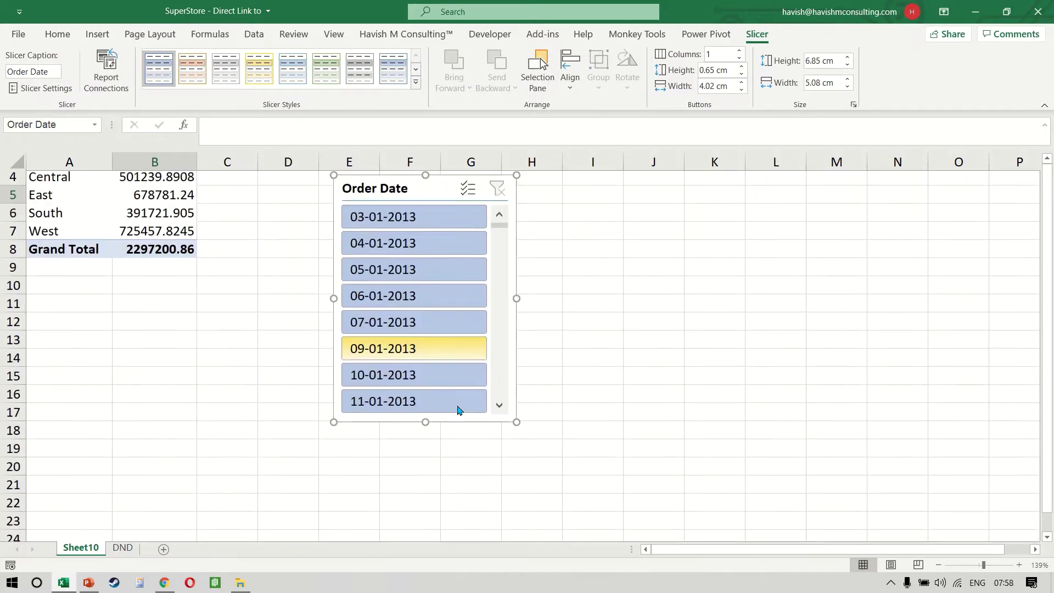
scroll(508, 240, up, 3)
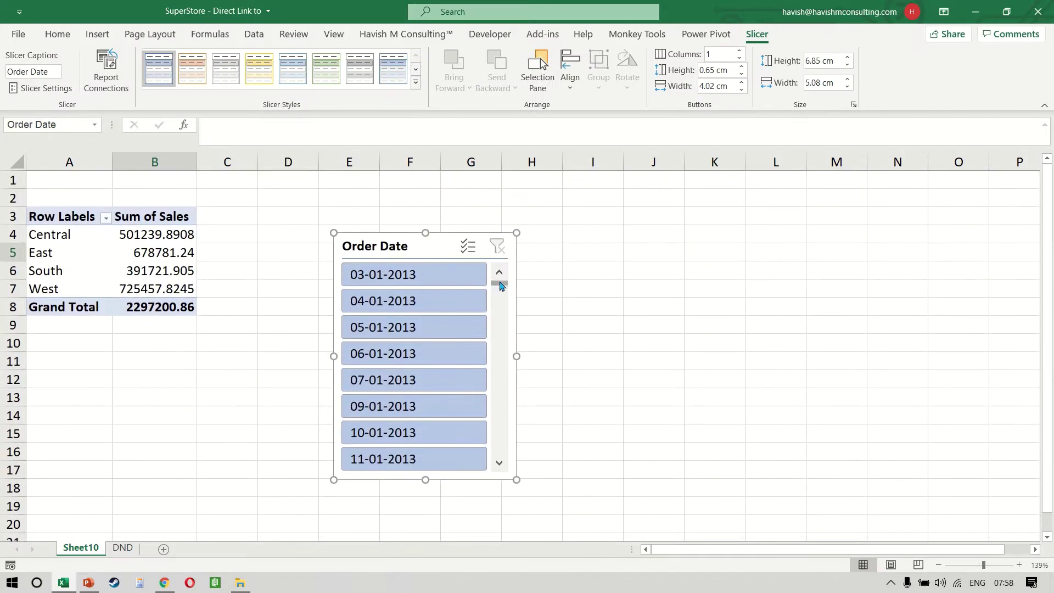
mouse_move(499, 282)
mouse_down()
mouse_move(499, 380)
mouse_move(500, 280)
mouse_up()
Step: Delete the Order Date slicer, auto-group Order Date into Years in Rows, then remove the date grouping from Rows
key(Delete)
click(165, 253)
key(Down)
key(Down)
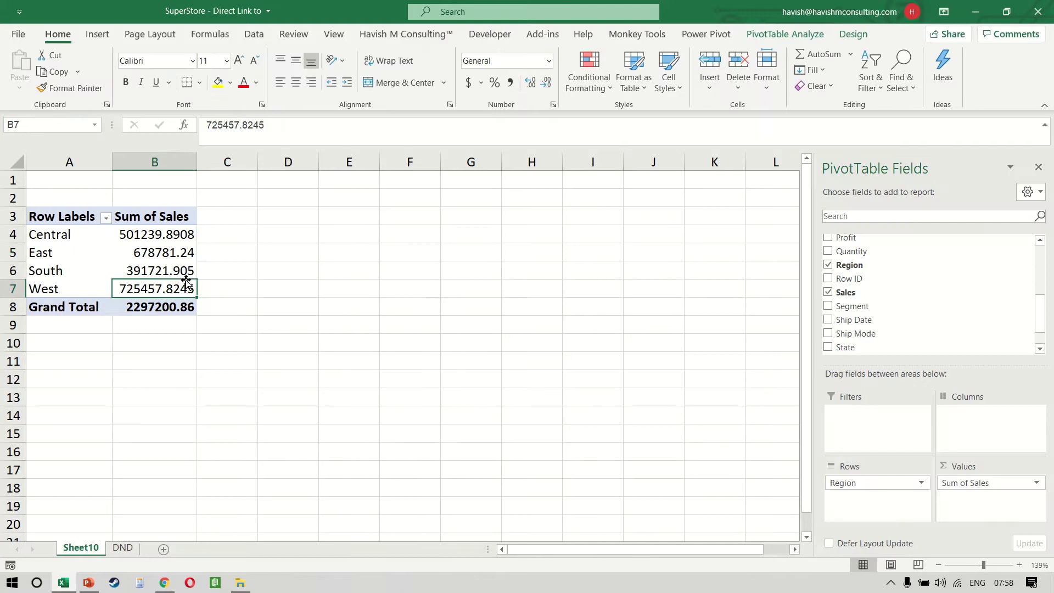
scroll(856, 272, up, 3)
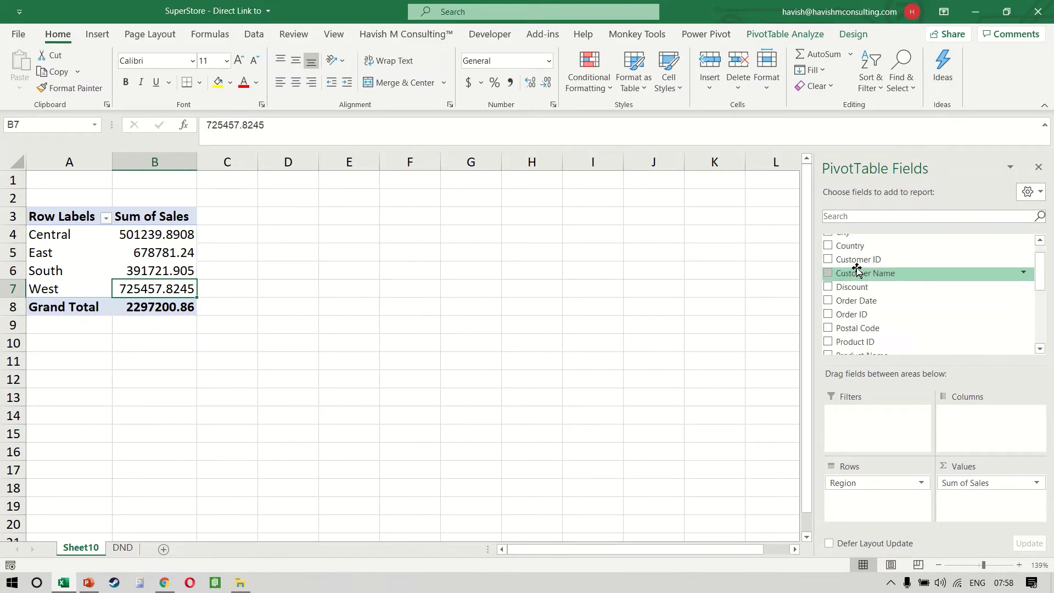
scroll(865, 288, up, 2)
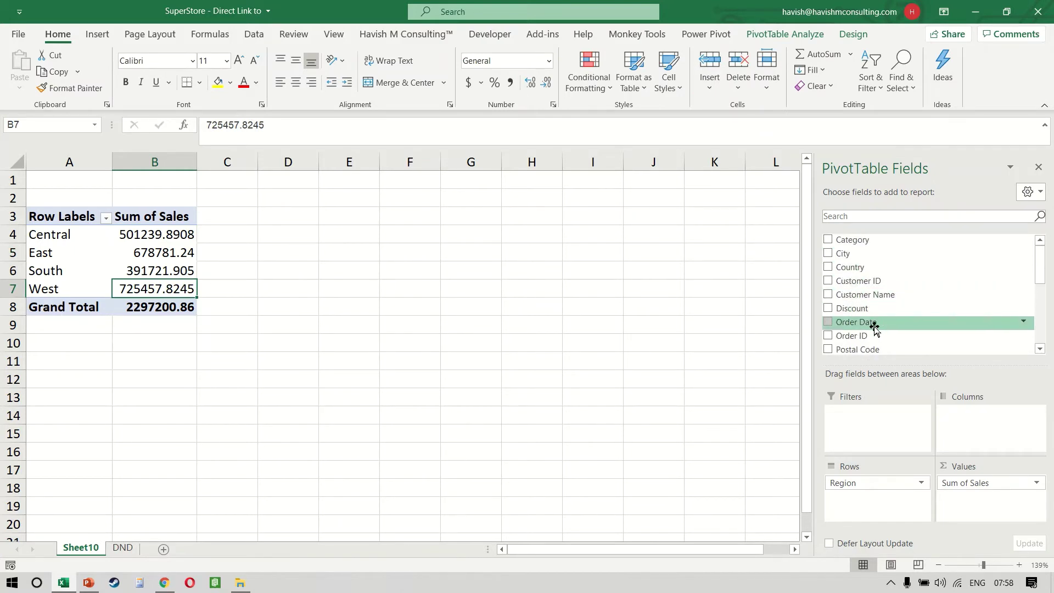
drag(856, 322, 866, 513)
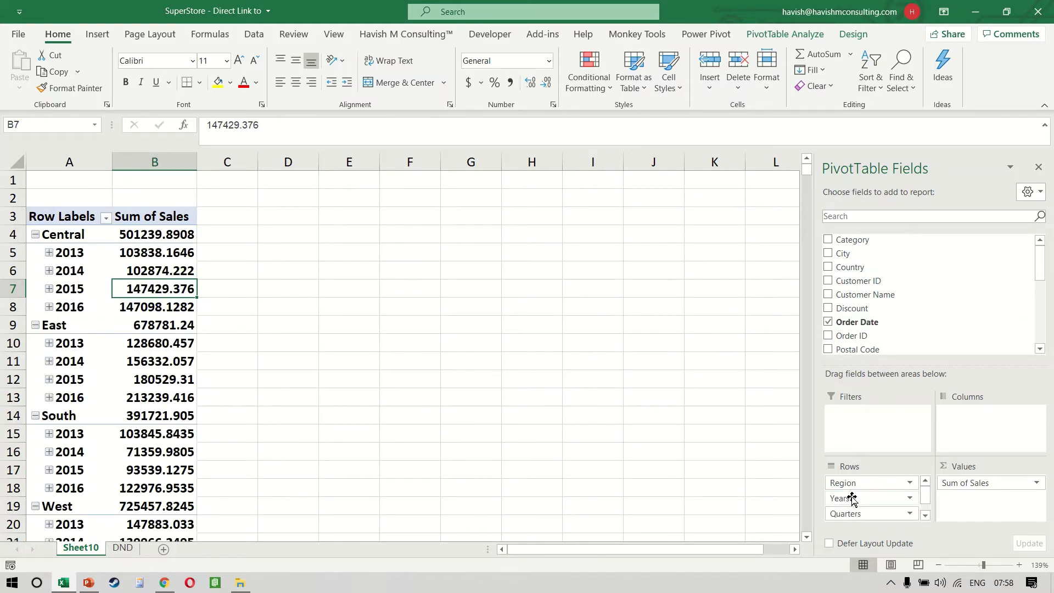
scroll(852, 498, down, 1)
drag(851, 499, 744, 488)
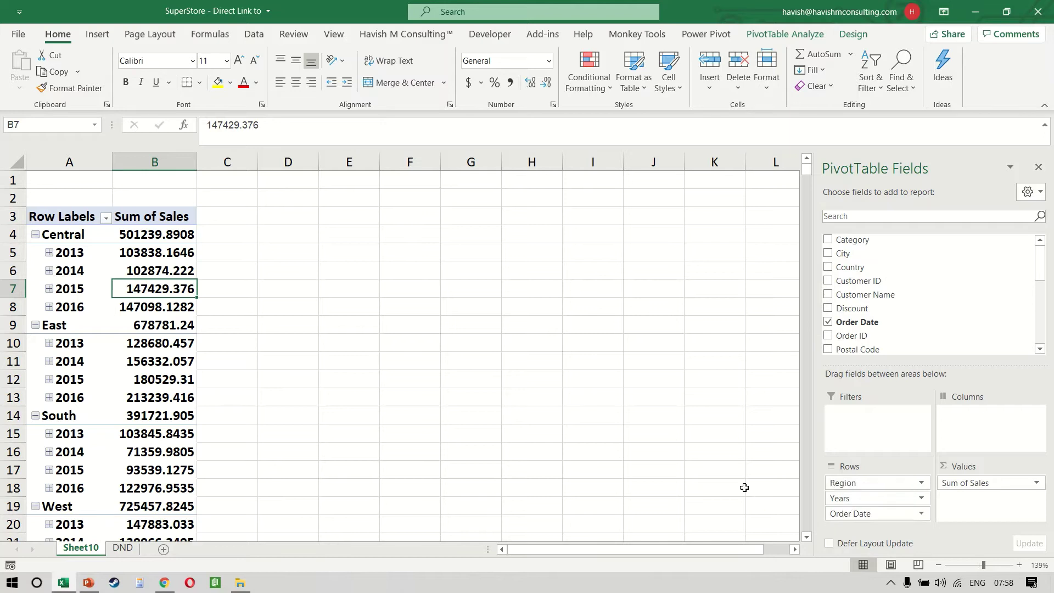
drag(847, 498, 756, 491)
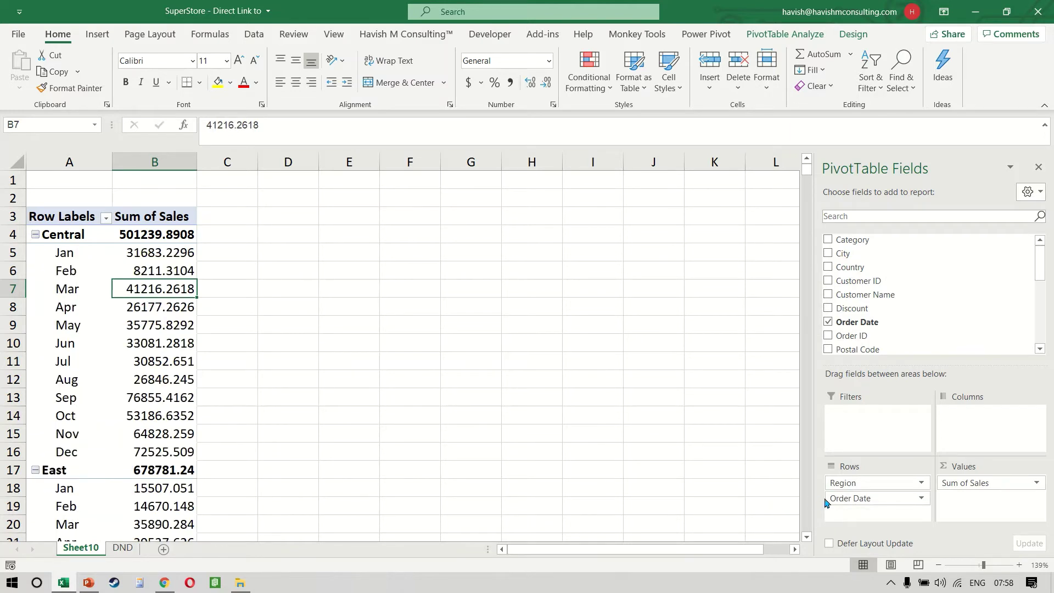
drag(833, 501, 708, 467)
scroll(900, 308, down, 3)
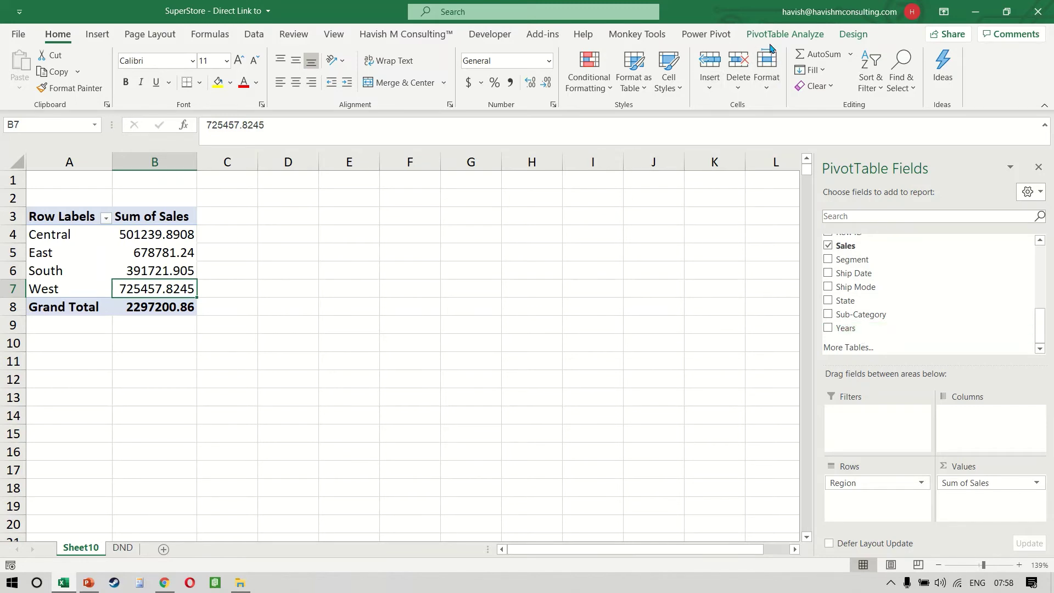
Step: Insert a Years slicer listing 2013 through 2016
click(784, 34)
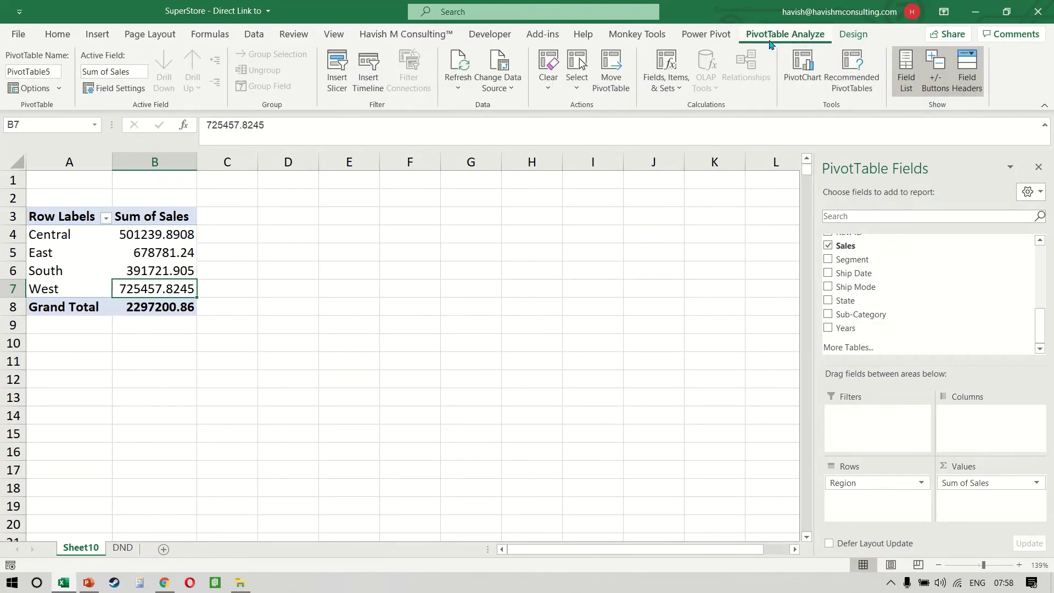
click(338, 72)
scroll(603, 239, down, 3)
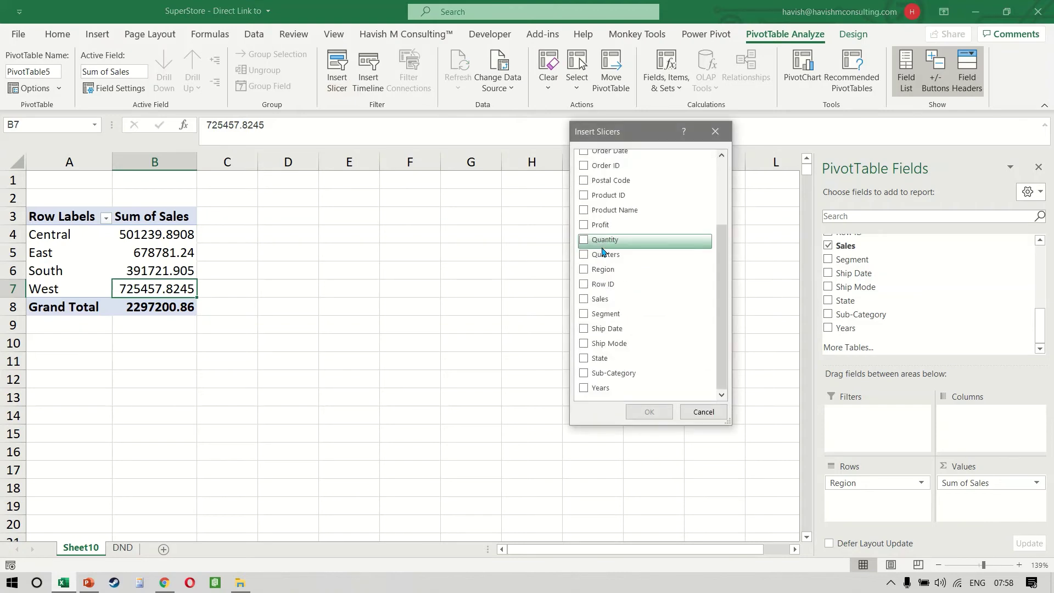
click(584, 388)
click(649, 412)
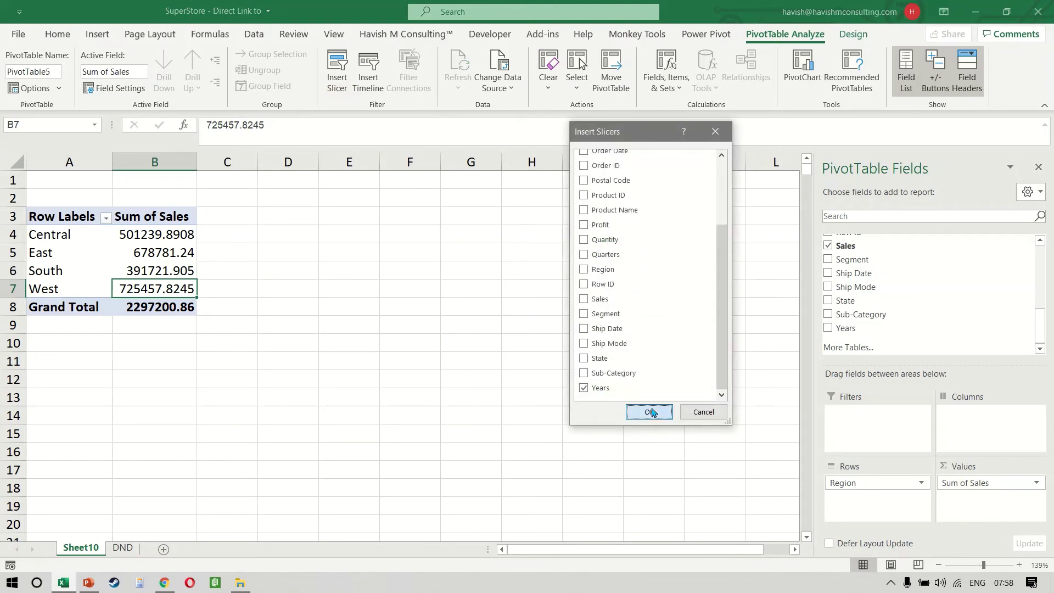
Step: Filter regional sales by 2014, 2016 and 2015 in the Years slicer, ending on 2013 (484,247)
click(366, 280)
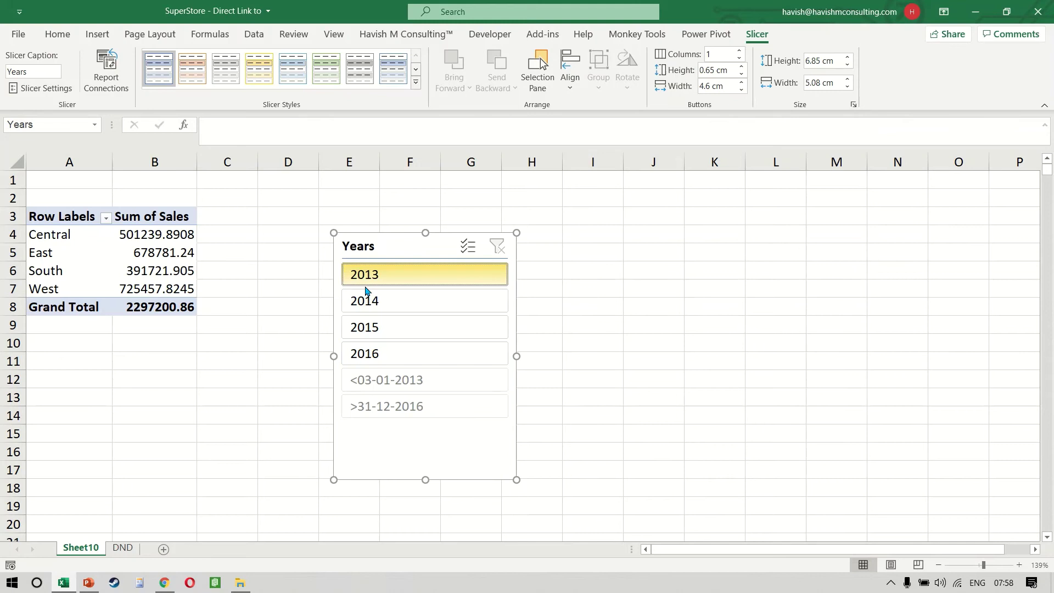
click(375, 302)
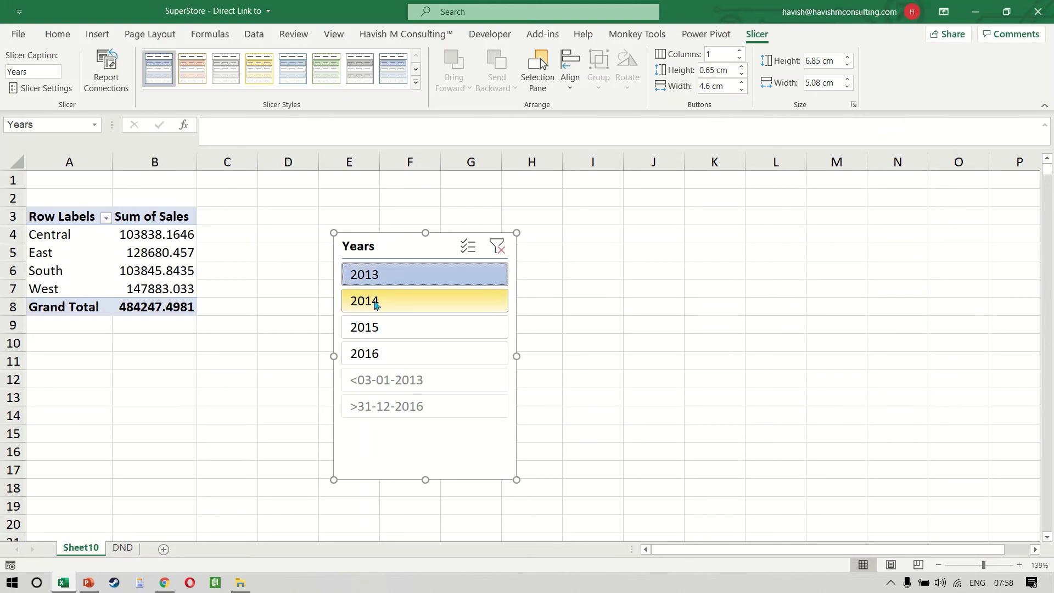
click(391, 352)
click(390, 329)
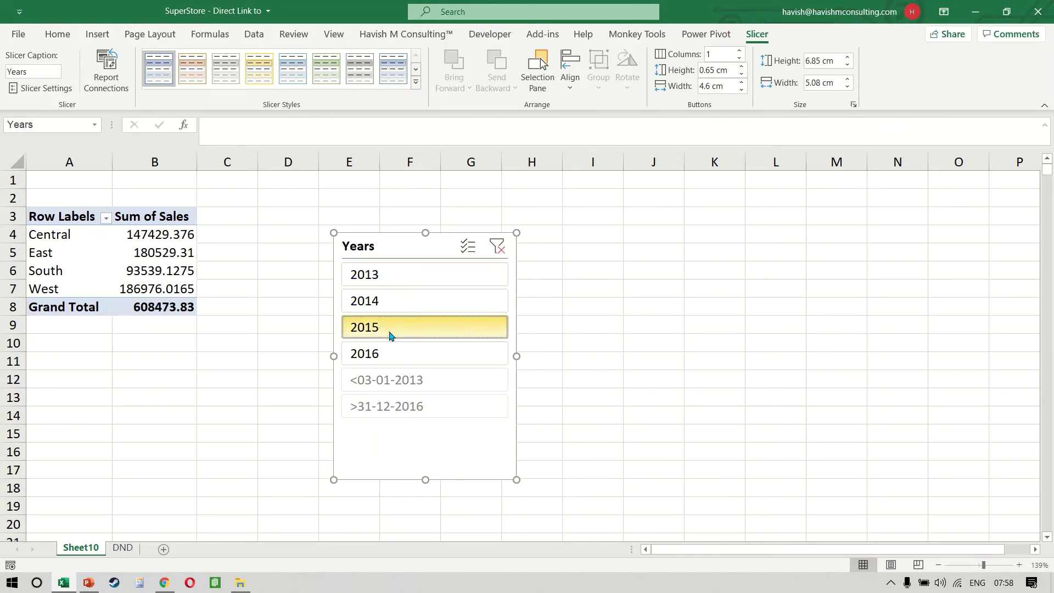
click(406, 277)
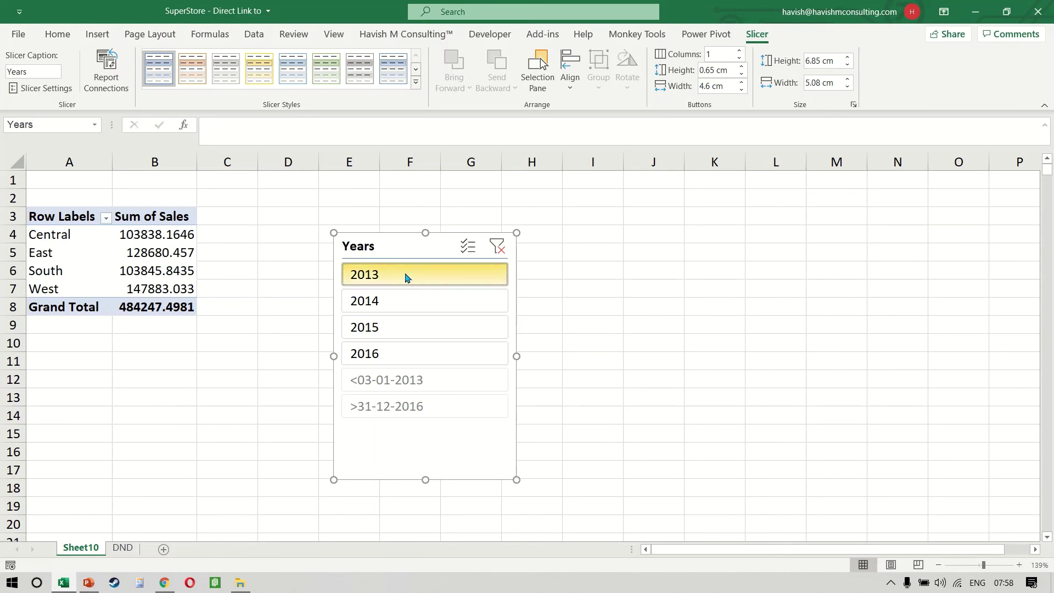